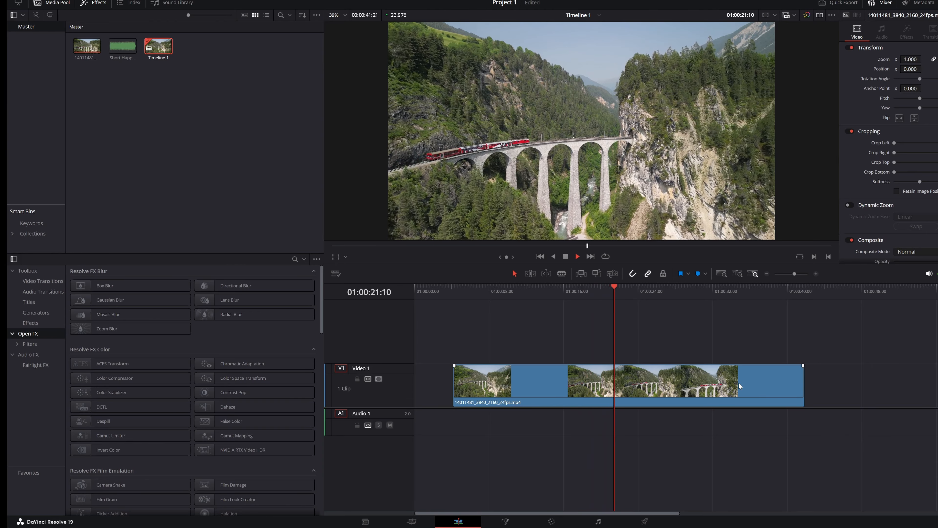
# Step: Play the footage near its end, and trim the video clip's end so the timeline lasts about 00:00:38:16
pyautogui.click(740, 292)
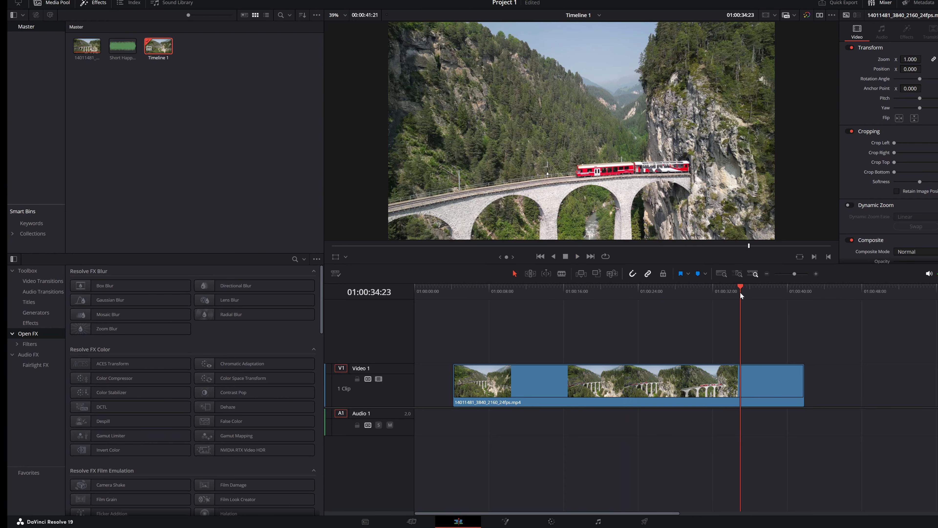
pyautogui.press('space')
pyautogui.press('space')
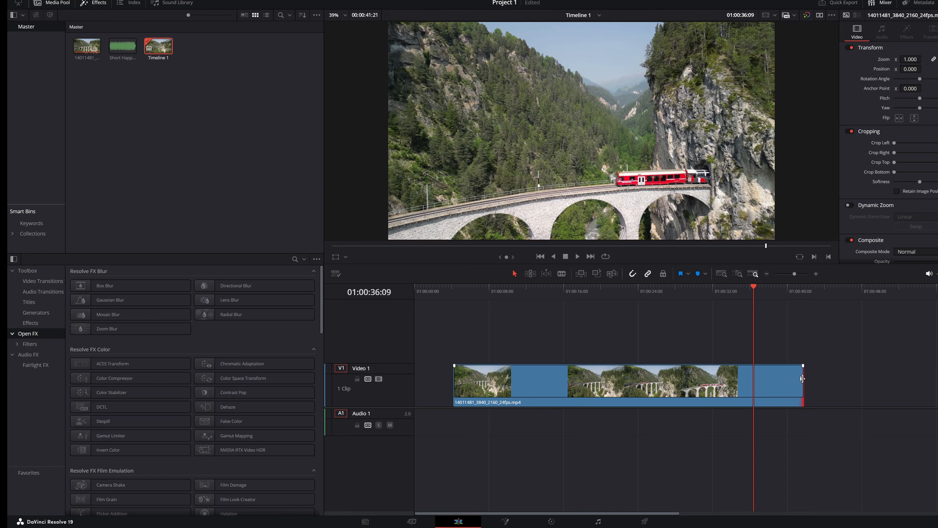
pyautogui.moveTo(803, 378); pyautogui.dragTo(772, 378)
# Step: Split the video clip at 01:00:21:00 and select the second piece
pyautogui.click(661, 298)
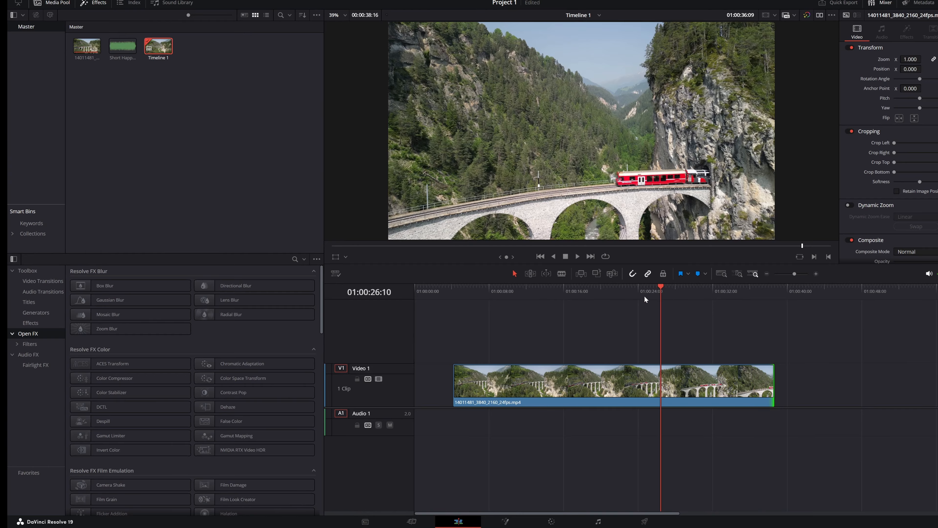
pyautogui.click(606, 298)
pyautogui.moveTo(606, 298); pyautogui.dragTo(610, 295)
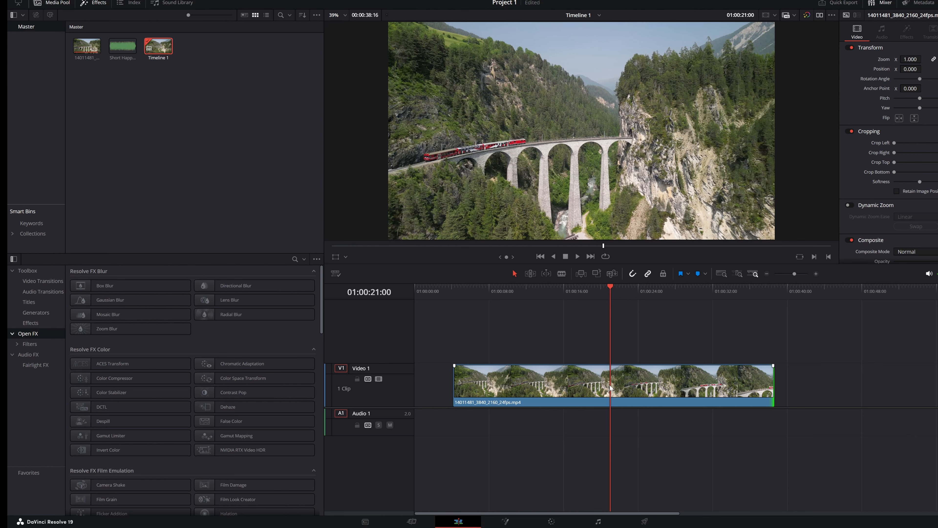
pyautogui.hotkey('ctrl', 'b')
pyautogui.click(618, 385)
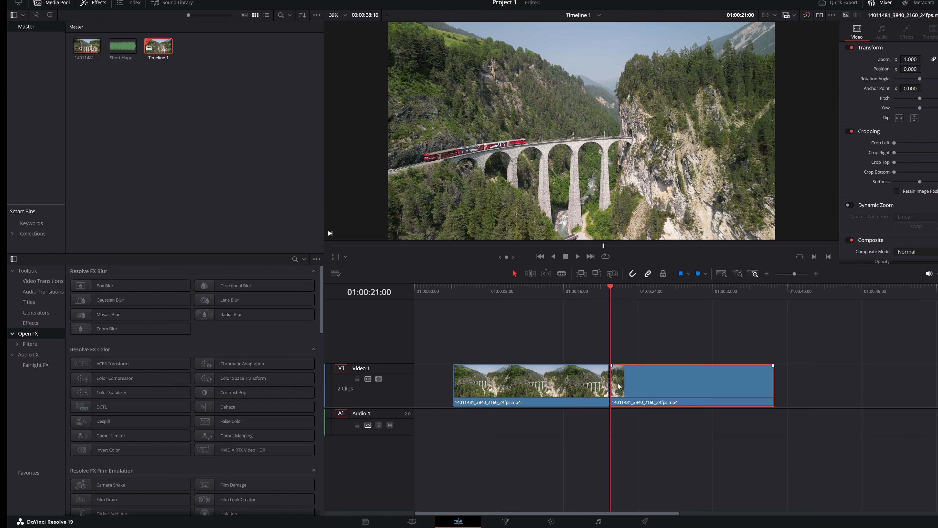
# Step: Move the second video piece away from the first and delete the gap between them
pyautogui.moveTo(618, 385); pyautogui.dragTo(695, 384)
pyautogui.click(630, 385)
pyautogui.click(637, 384)
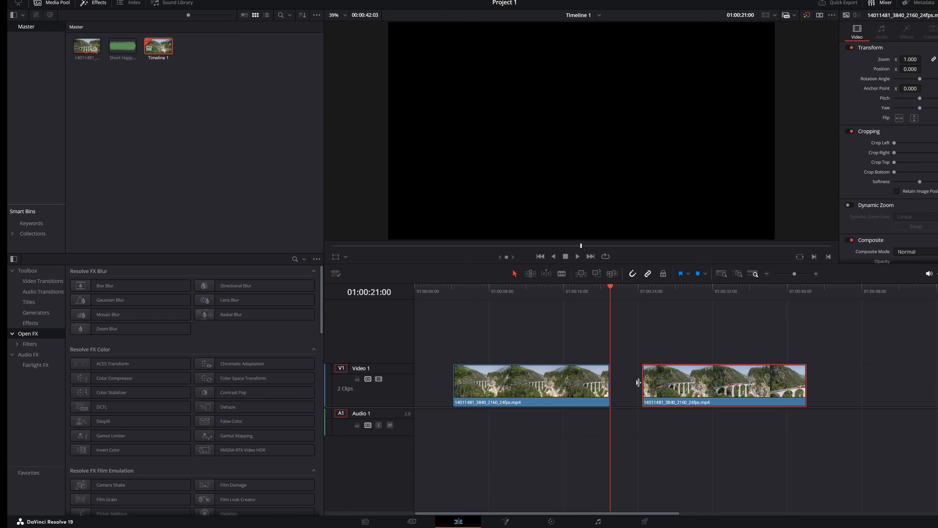
pyautogui.click(632, 383)
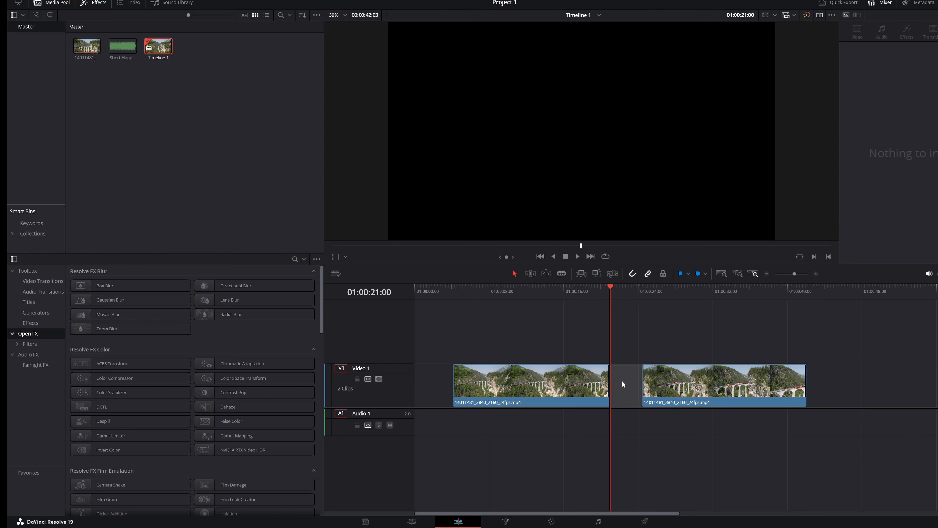
pyautogui.press('Delete')
# Step: Play back the timeline across the cut between the two video pieces
pyautogui.moveTo(598, 292); pyautogui.dragTo(603, 289)
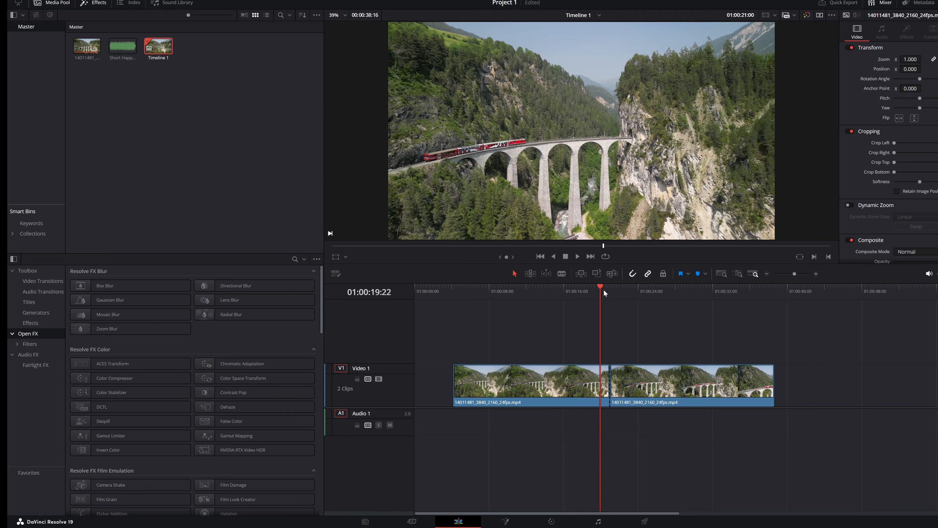
pyautogui.press('space')
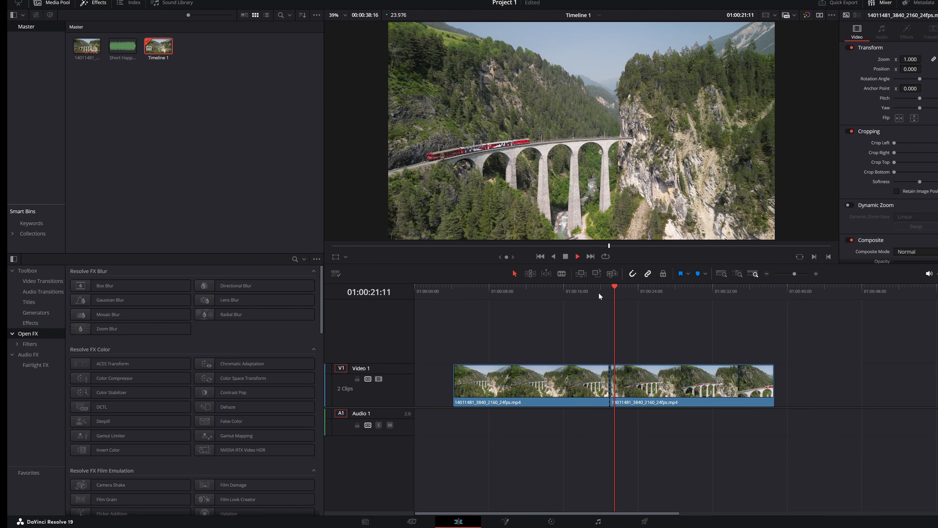
pyautogui.click(598, 293)
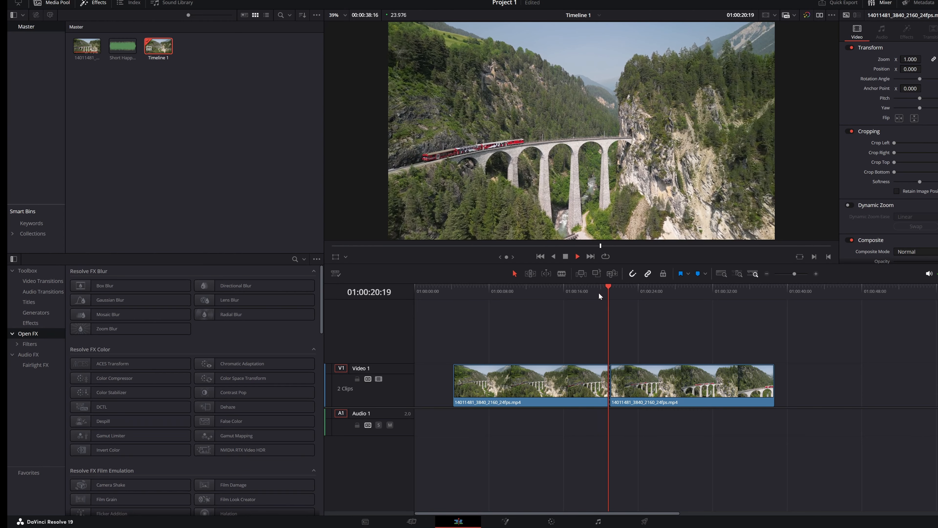
pyautogui.press('space')
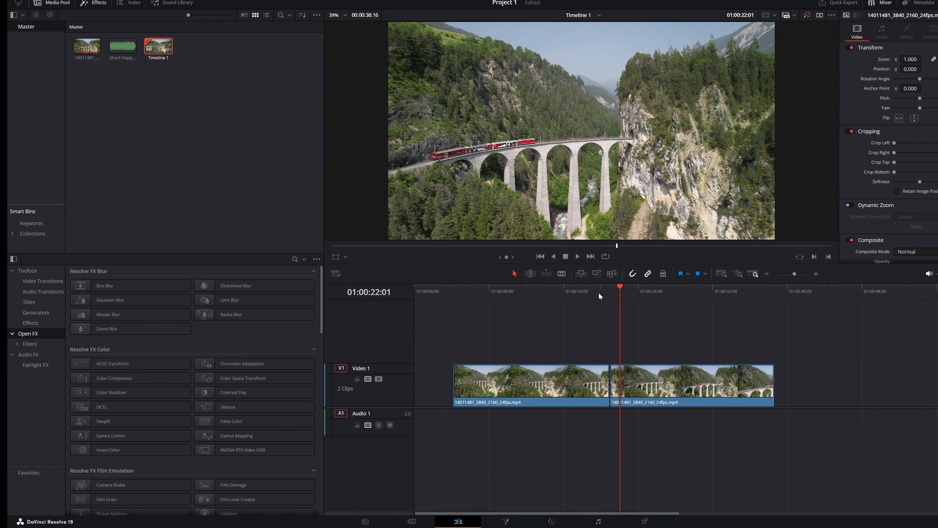
# Step: Undo the gap deletion, the piece's move and the split, keeping the end trim
pyautogui.hotkey('ctrl', 'z')
pyautogui.hotkey('ctrl', 'z')
pyautogui.hotkey('ctrl', 'z')
pyautogui.hotkey('ctrl', 'z')
pyautogui.hotkey('ctrl', 'z')
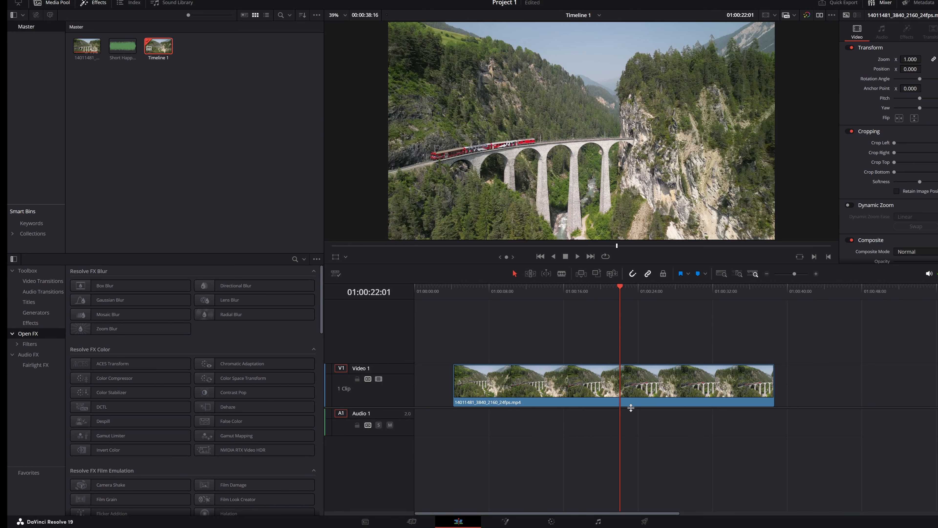
# Step: Place the Short Happy Background Music clip on Audio 1, aligned with the start of the video clip
pyautogui.click(635, 391)
pyautogui.click(161, 85)
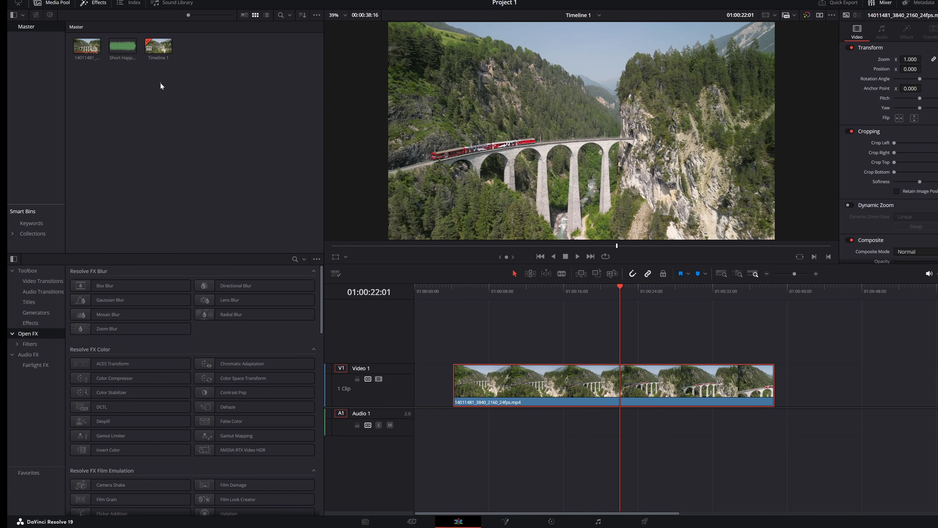
pyautogui.click(119, 47)
pyautogui.moveTo(120, 47); pyautogui.dragTo(456, 423)
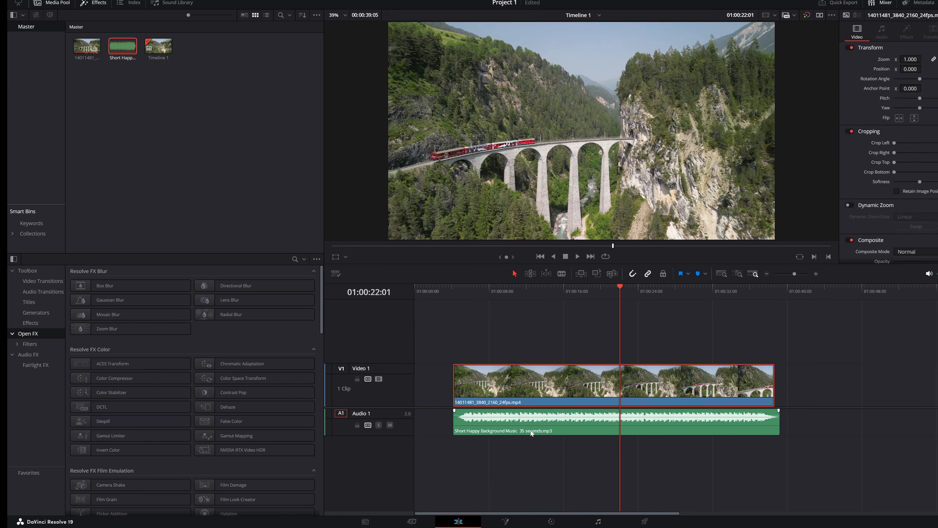
# Step: Lower the music clip's volume and trim its end to match the end of the video clip
pyautogui.click(568, 419)
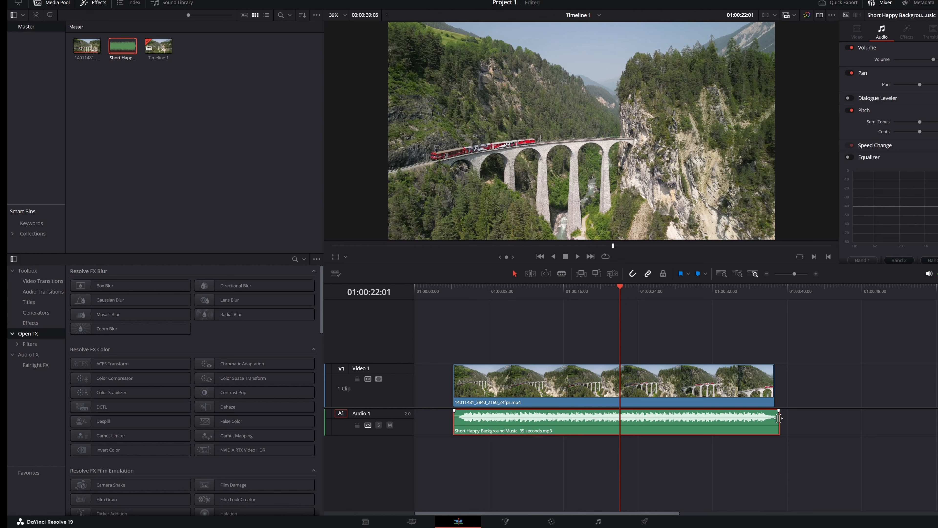
pyautogui.moveTo(643, 414); pyautogui.dragTo(644, 419)
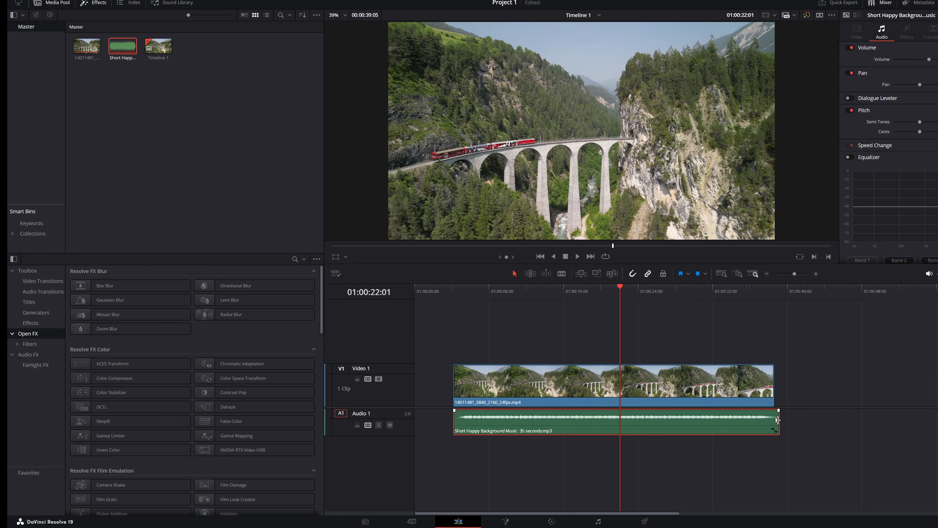
pyautogui.moveTo(780, 420); pyautogui.dragTo(775, 419)
# Step: Make the Audio 1 track taller and add a fade-in and a fade-out to the music clip
pyautogui.click(591, 430)
pyautogui.moveTo(405, 435); pyautogui.dragTo(404, 464)
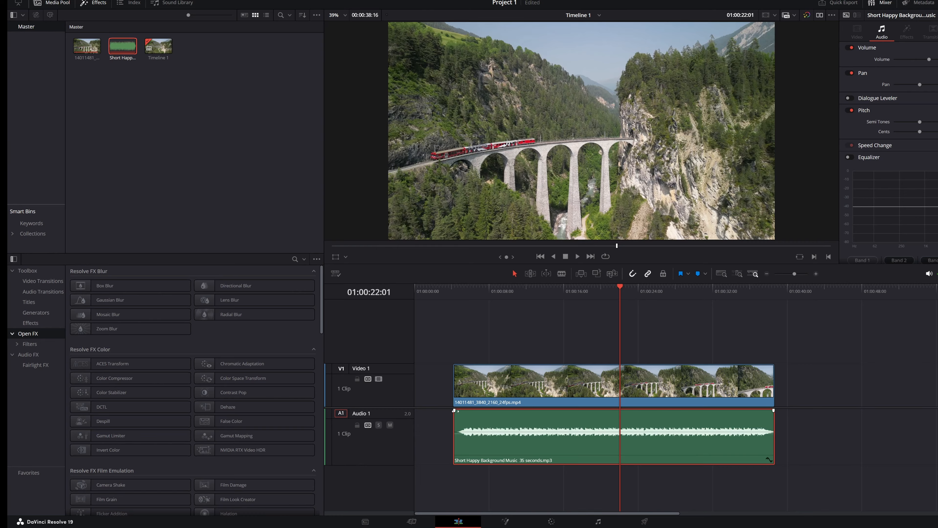
pyautogui.moveTo(454, 410); pyautogui.dragTo(478, 410)
pyautogui.moveTo(773, 410); pyautogui.dragTo(747, 411)
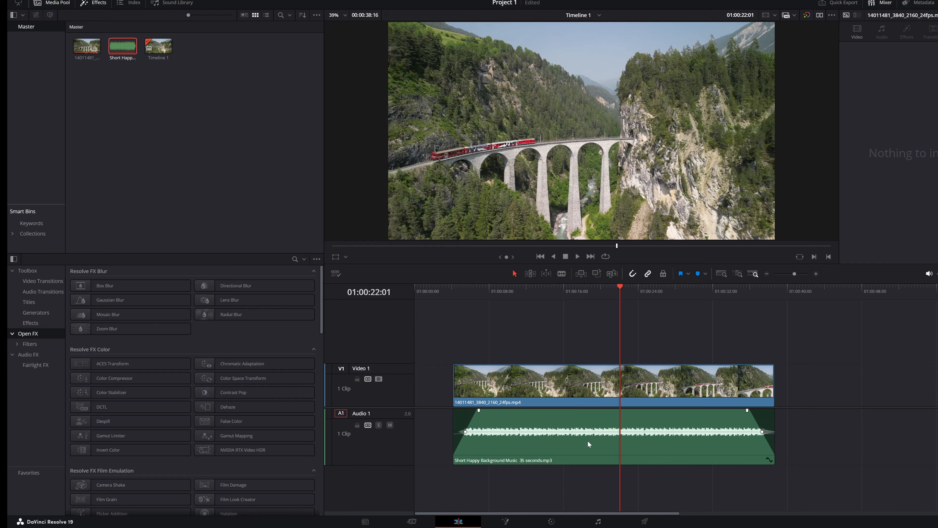
pyautogui.click(580, 439)
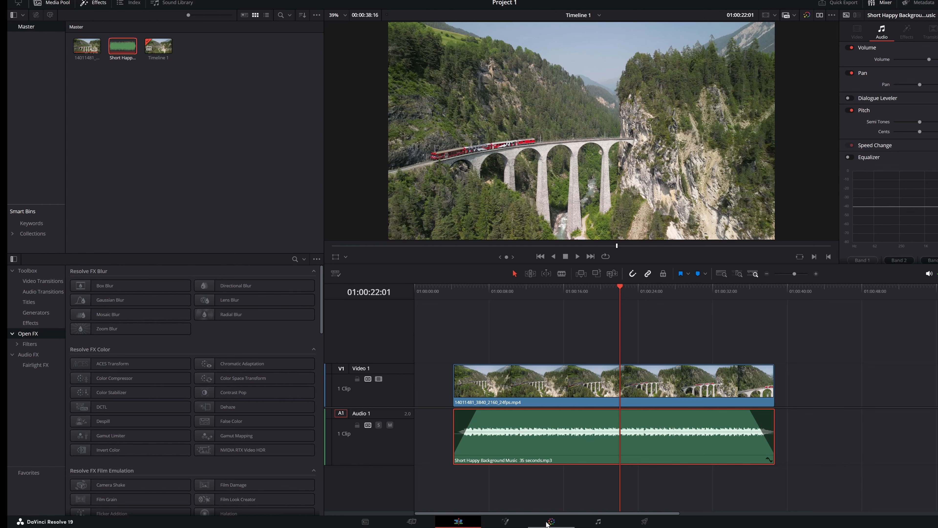
# Step: Switch to the Color page, widen the viewer and slightly raise the video clip's saturation
pyautogui.click(550, 521)
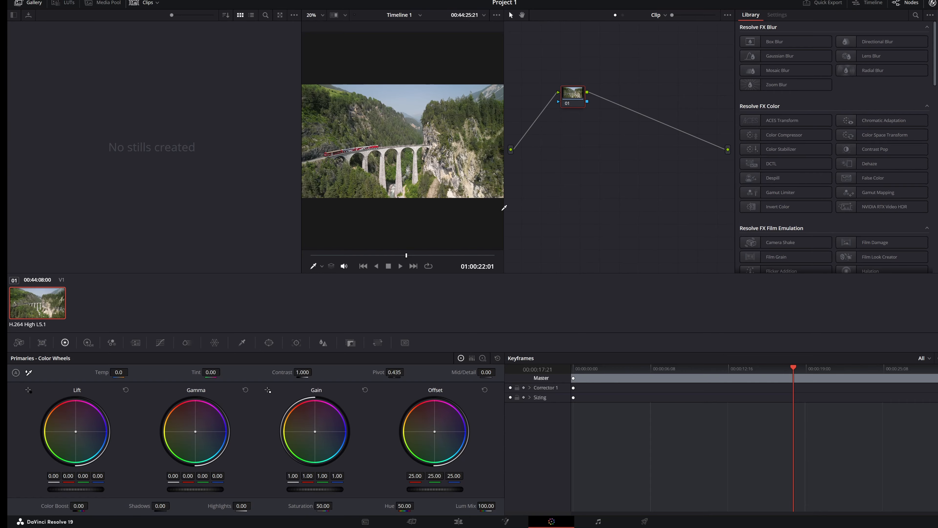
pyautogui.moveTo(503, 211); pyautogui.dragTo(698, 217)
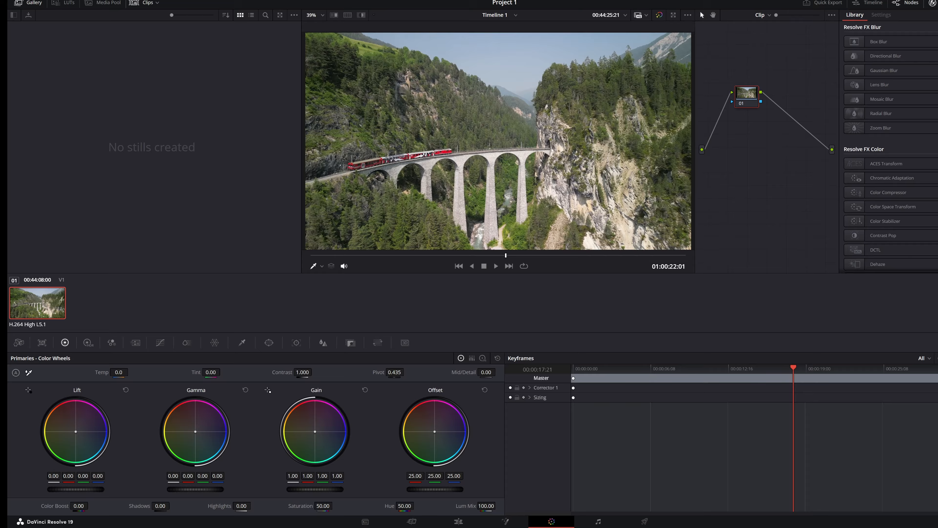
pyautogui.moveTo(328, 505); pyautogui.dragTo(335, 505)
# Step: Switch to the Deliver page and choose the YouTube render preset at 2160p
pyautogui.click(645, 521)
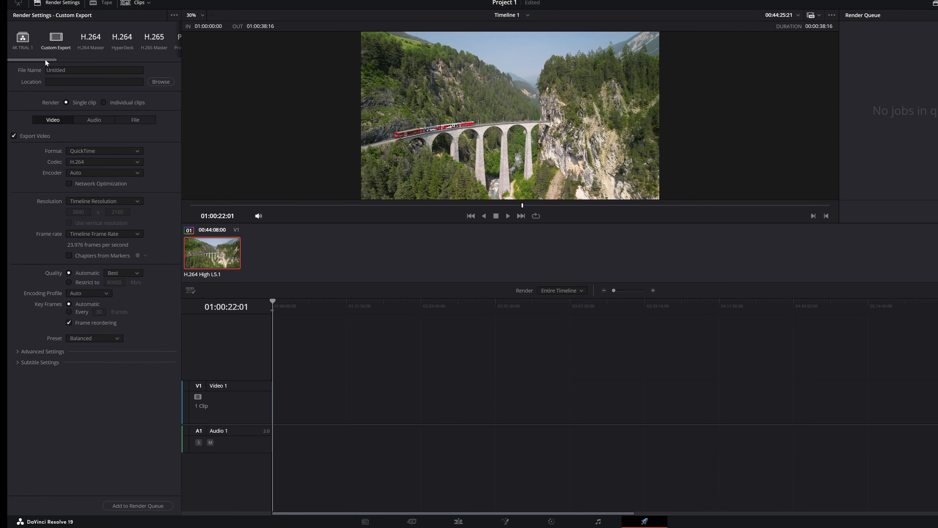
pyautogui.moveTo(45, 60); pyautogui.dragTo(91, 56)
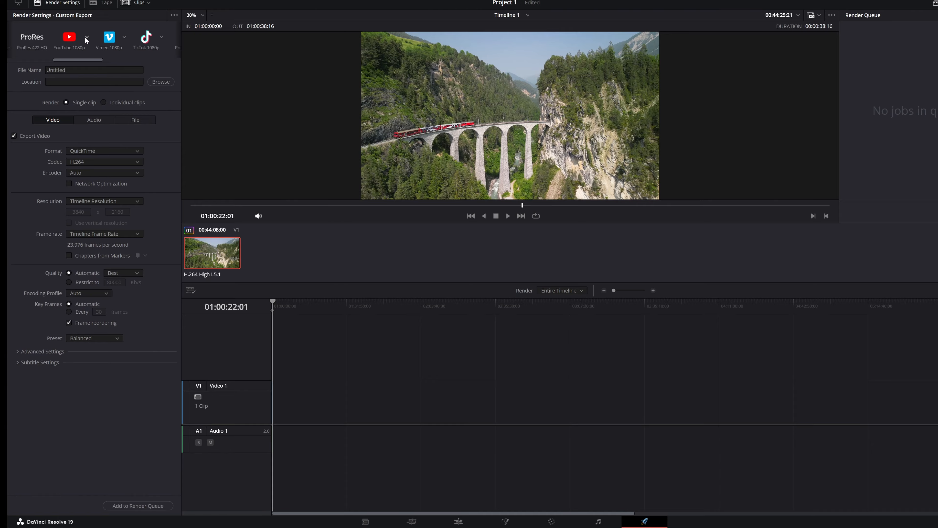
pyautogui.click(85, 37)
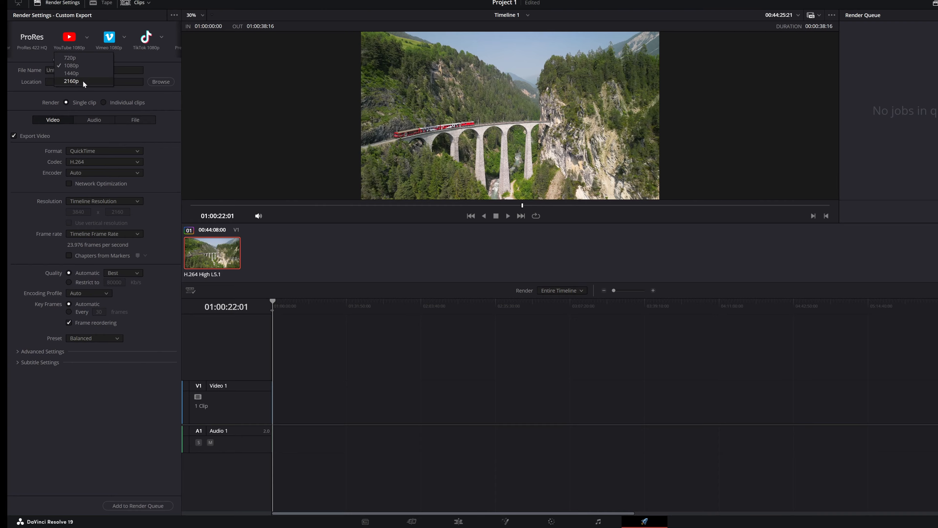
pyautogui.click(71, 81)
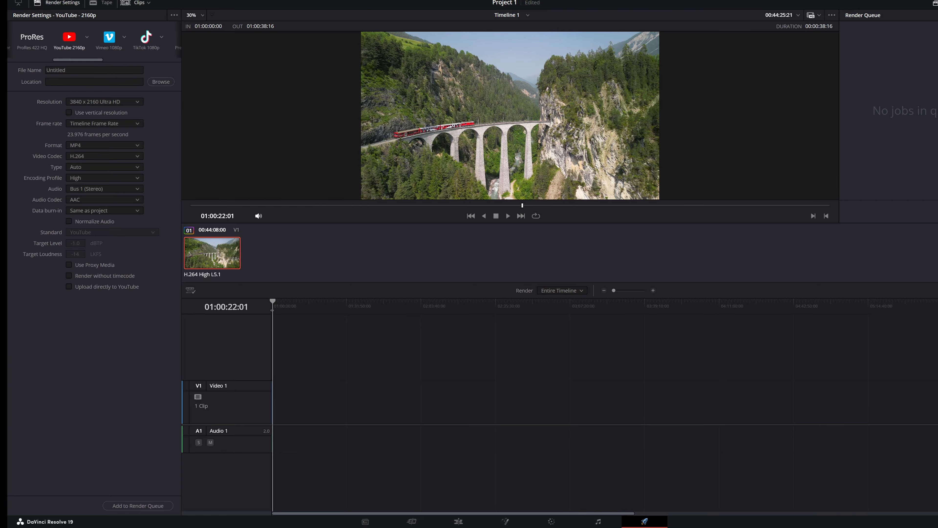
# Step: Name the export file Drone Footage
pyautogui.moveTo(68, 70); pyautogui.dragTo(21, 73)
pyautogui.write('Drone Footage')
pyautogui.press('Return')
# Step: Set the export location to the Desktop folder, keeping the file name Drone Footage.mp4
pyautogui.click(151, 81)
pyautogui.scroll(3, 66, 47)
pyautogui.click(39, 89)
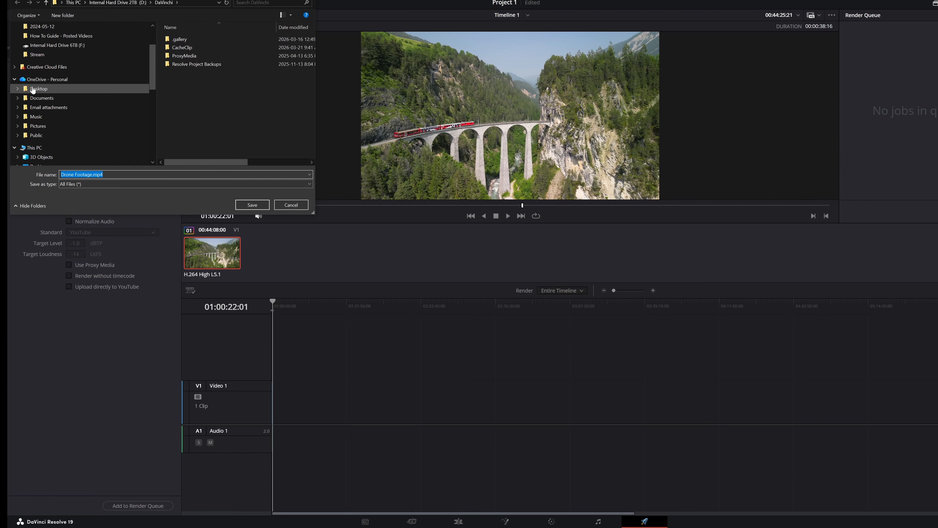
pyautogui.scroll(2, 40, 52)
pyautogui.click(38, 42)
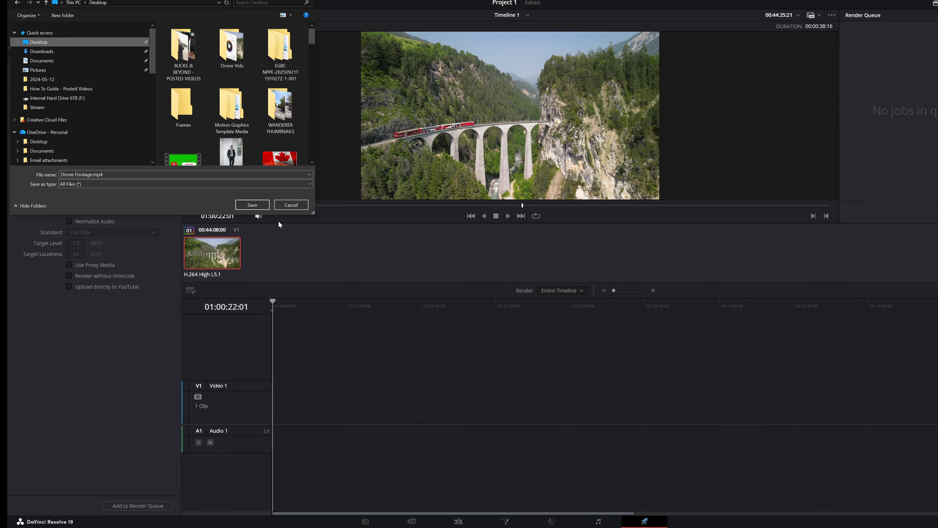
pyautogui.click(263, 206)
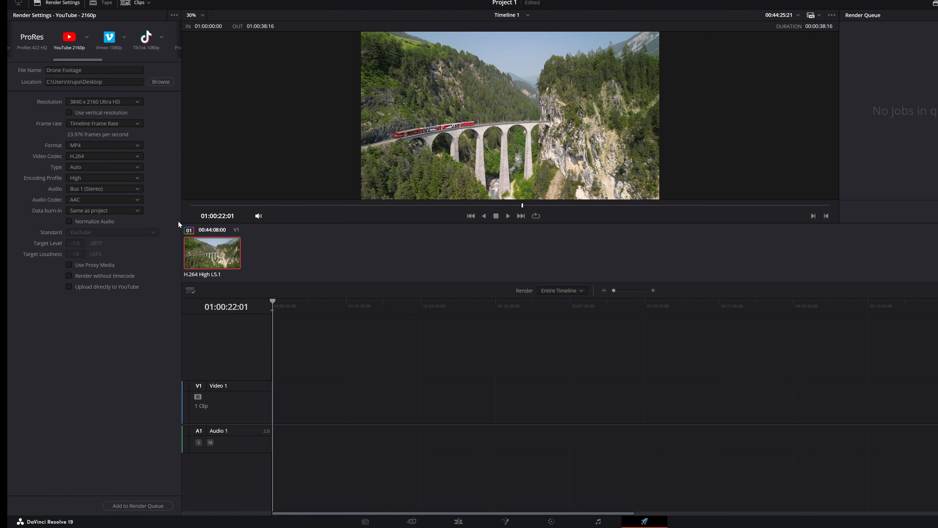
# Step: Add the Drone Footage export to the render queue and render all jobs
pyautogui.click(138, 505)
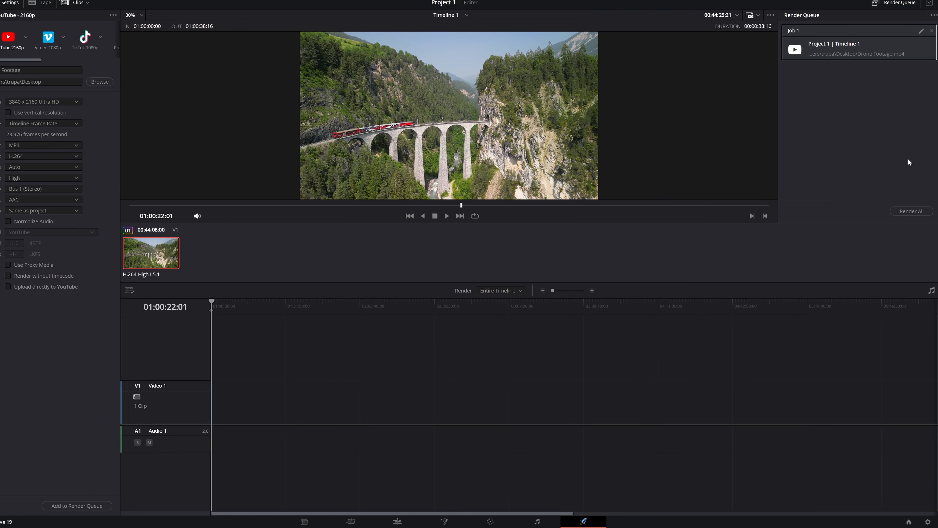
pyautogui.click(905, 211)
pyautogui.moveTo(106, 527)
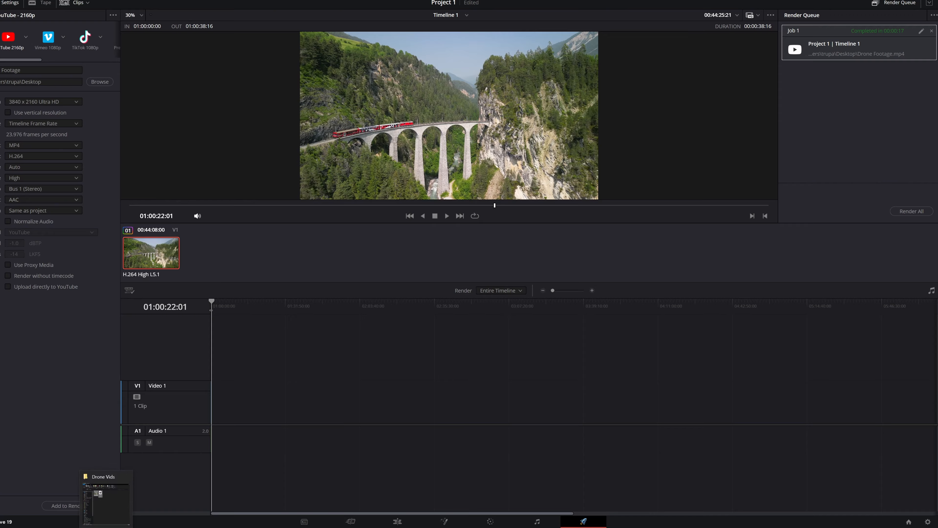